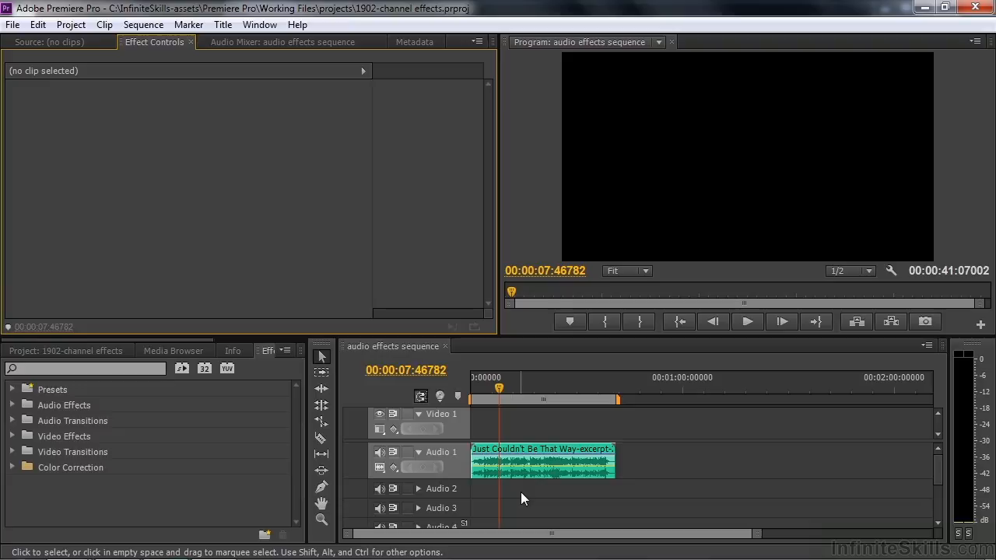
Select the stereo audio clip on Audio 1, enable its Balance effect and reveal the effect's Balance slider.
left_click(510, 458)
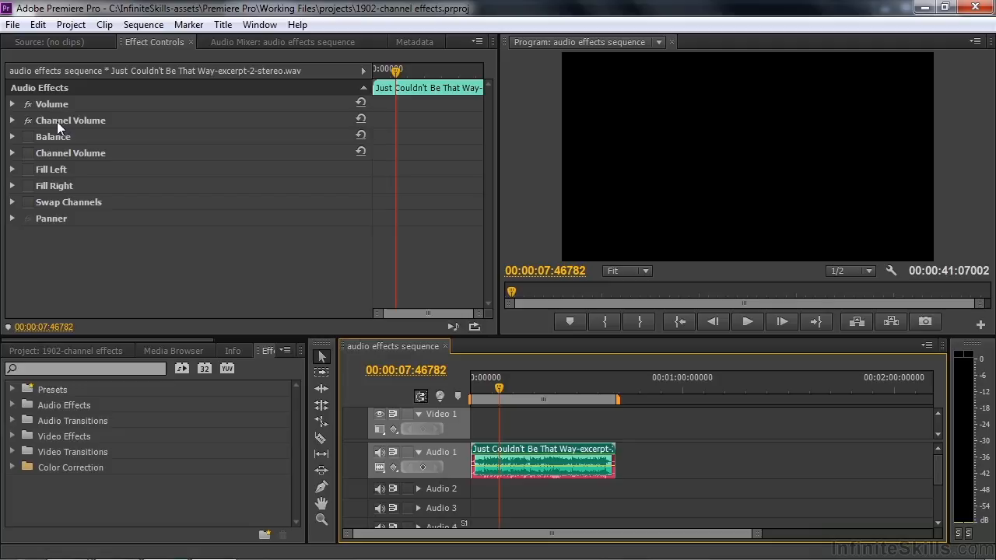
left_click(54, 218)
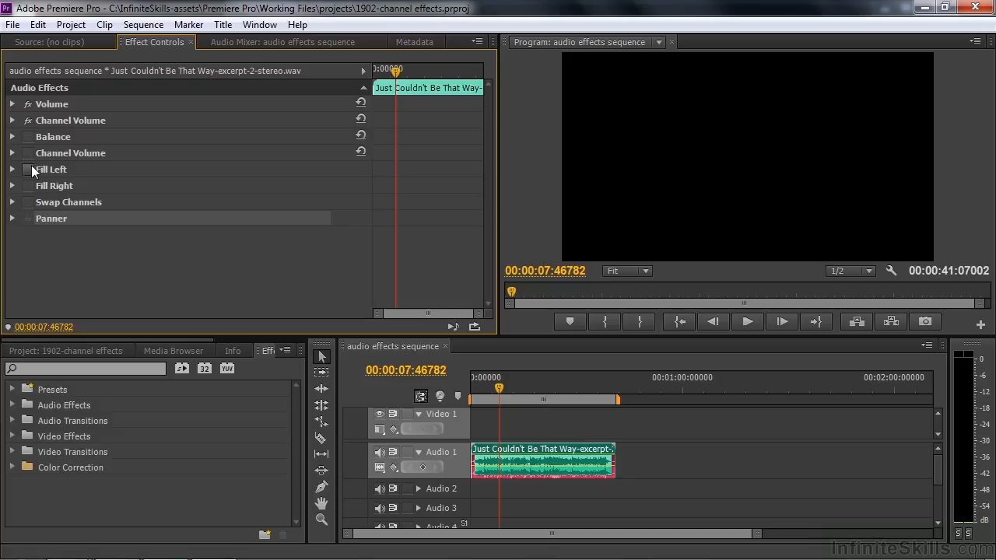
left_click(11, 136)
left_click(28, 136)
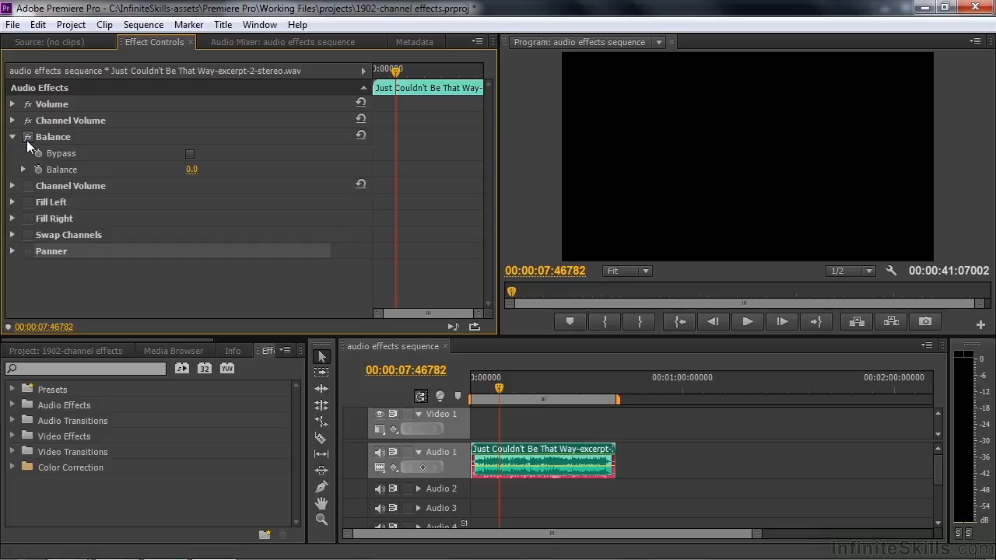
left_click(24, 170)
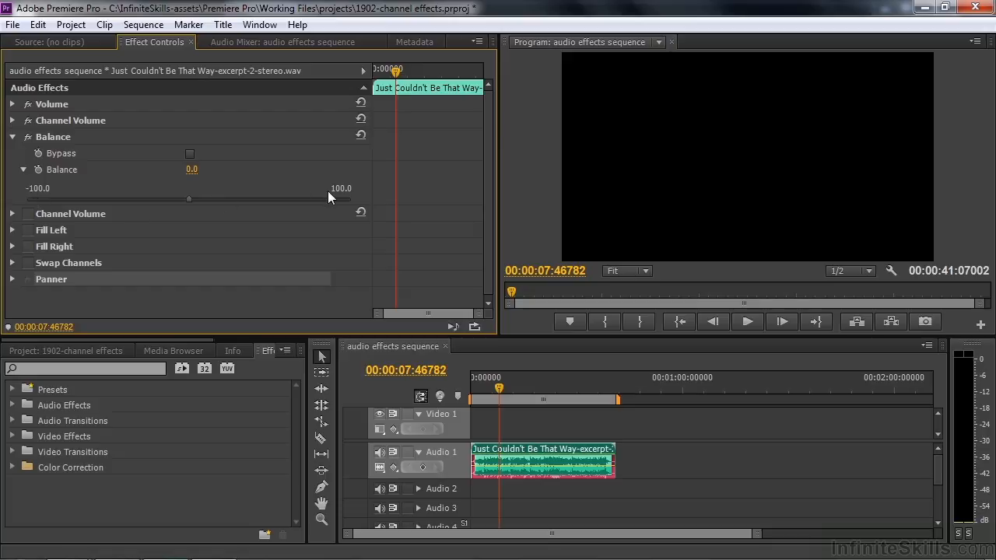
Reveal the Balance slider in the Panner settings, and disable and collapse the separate Balance effect.
left_click(12, 278)
scroll(486, 258, "down", 1)
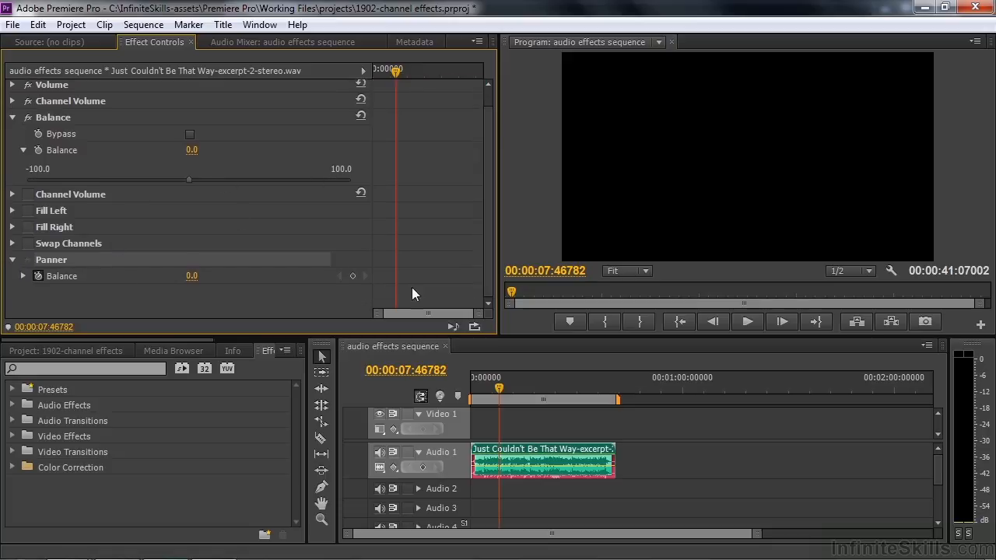
left_click(23, 276)
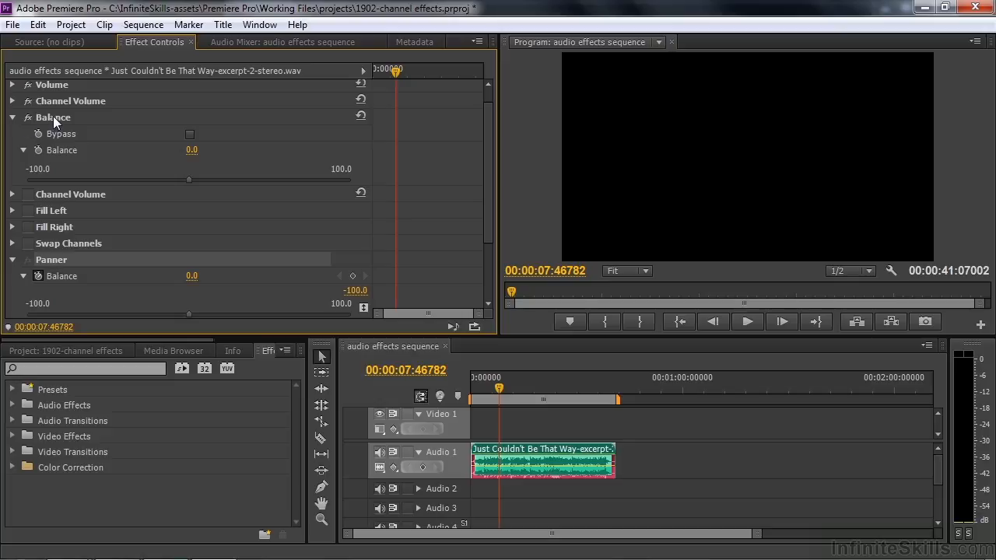
left_click(29, 117)
left_click(13, 117)
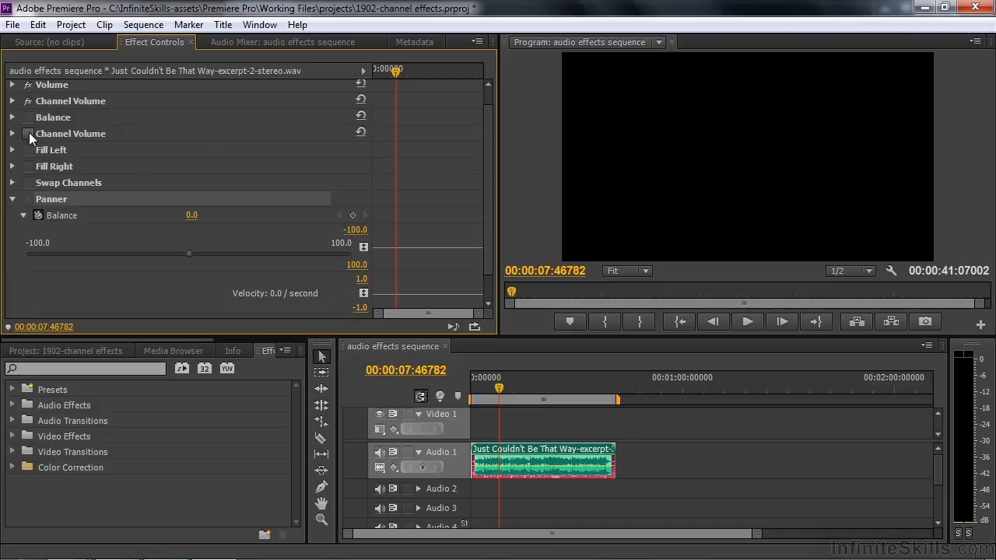
Enable the Channel Volume effect below Balance, and expand both Channel Volume effects to compare their Left and Right controls.
left_click(29, 133)
left_click(13, 133)
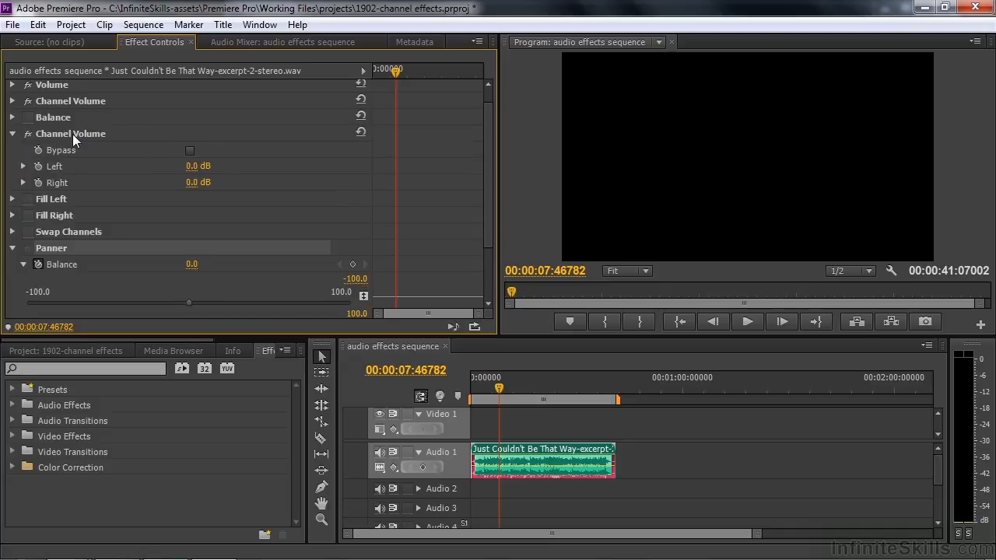
left_click(13, 101)
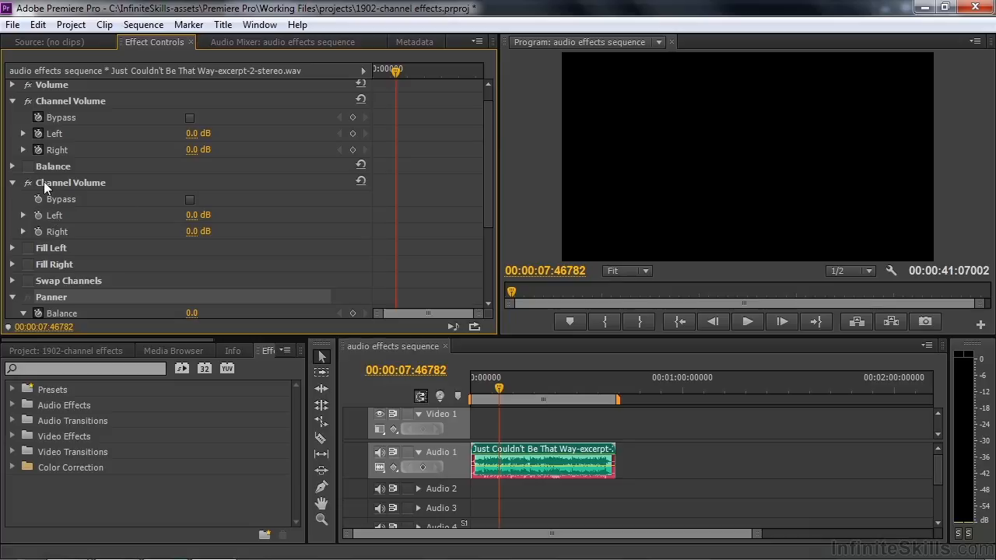
left_click(47, 182)
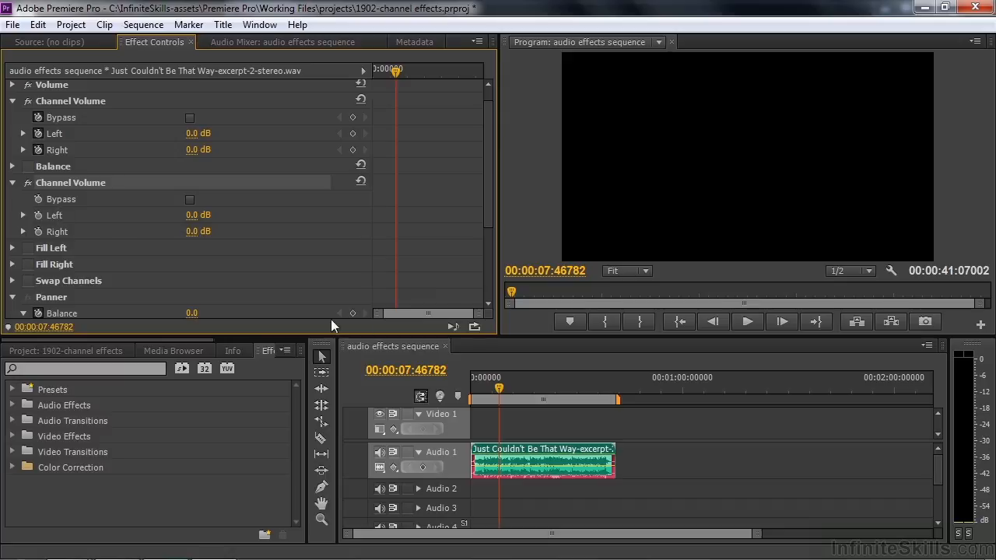
Move the playhead to about 2 seconds and listen to the clip with both channel volumes at their default levels.
left_click_drag(495, 387, 480, 386)
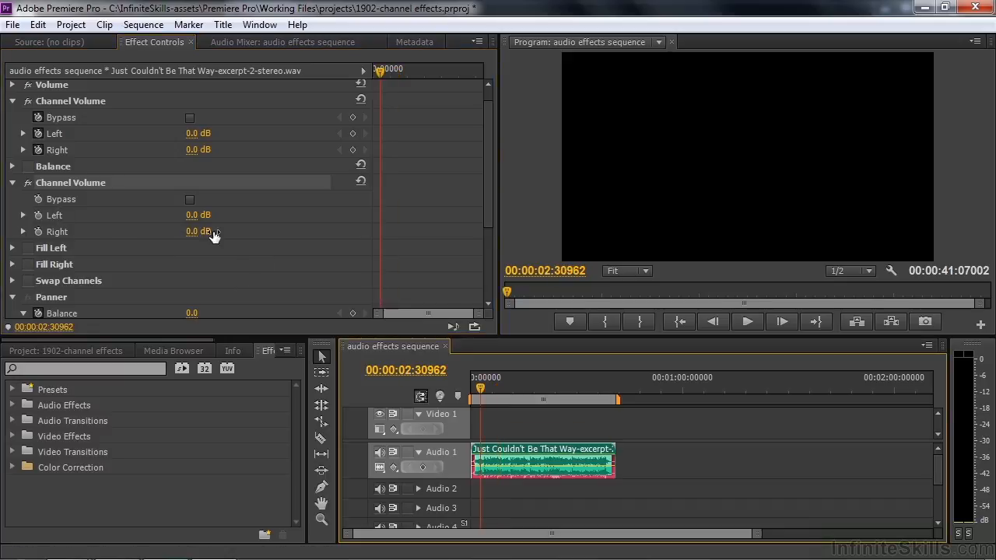
key("space")
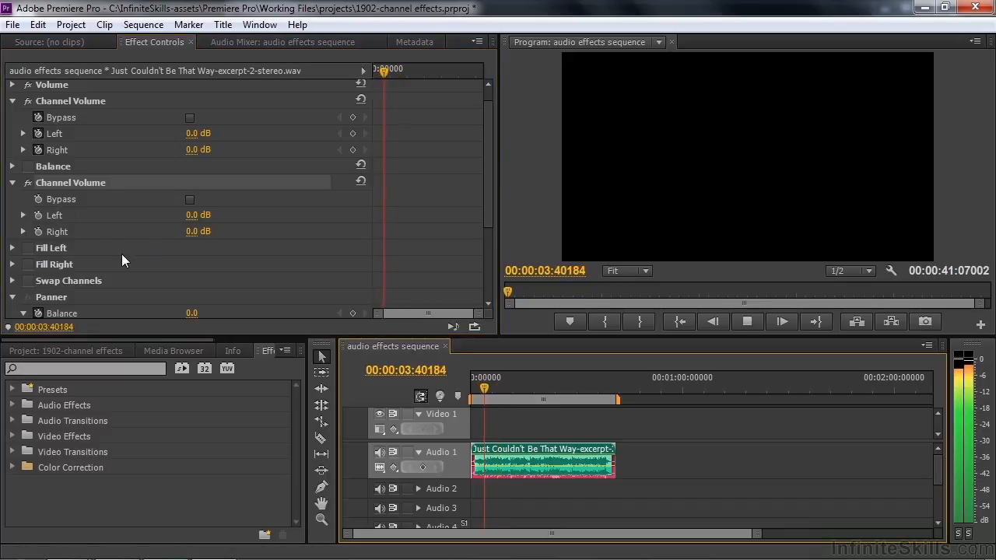
key("space")
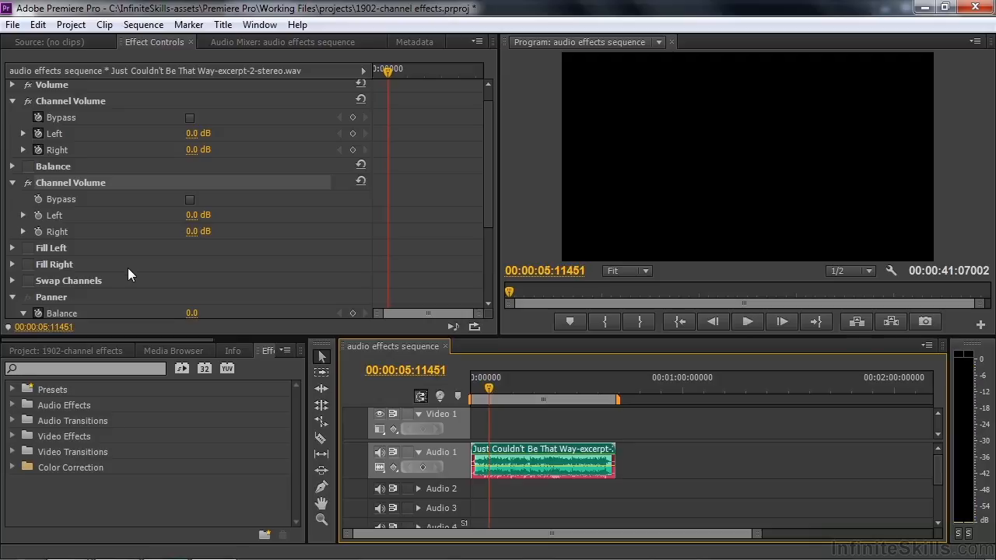
key("space")
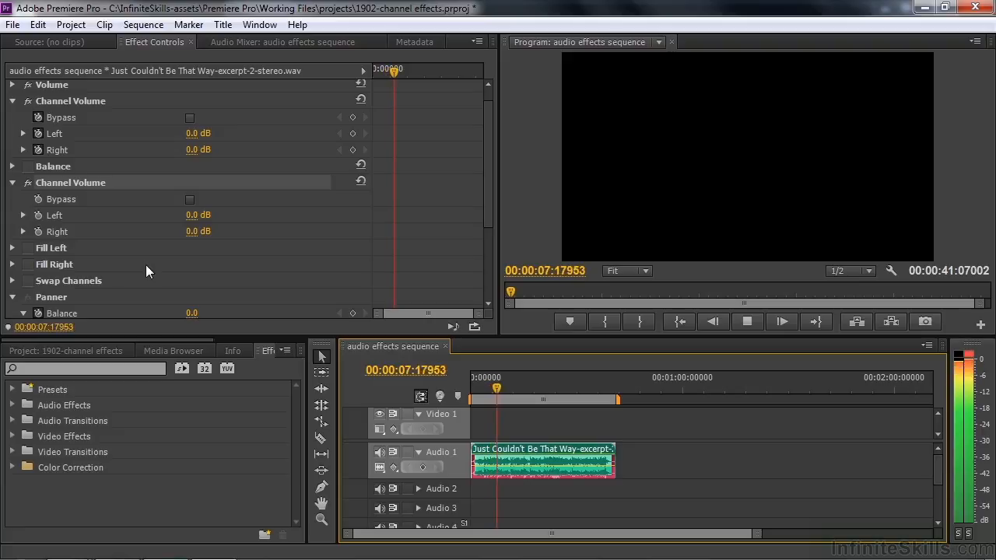
key("space")
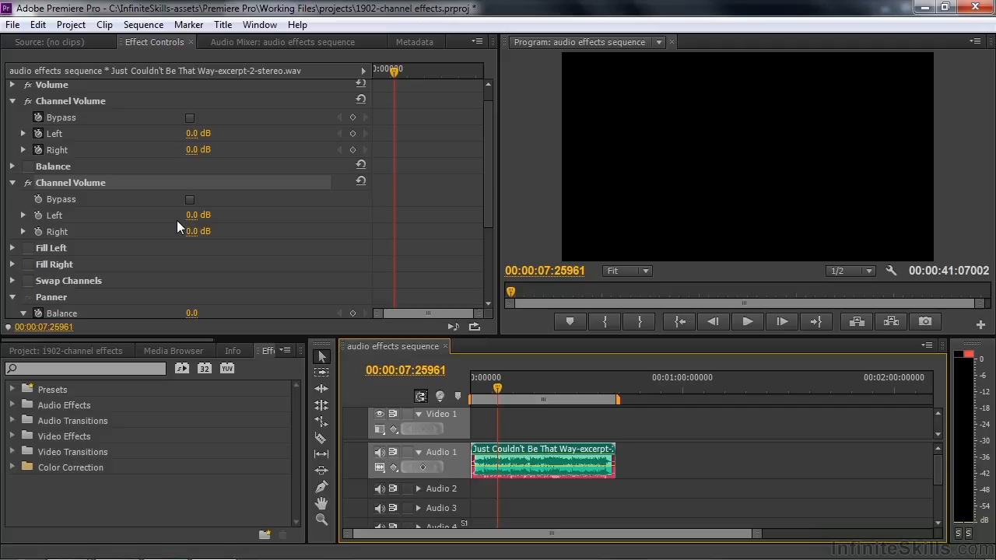
During playback, set the lower Channel Volume effect's Left to 0.3 dB and Right to -12.9 dB, and disable and collapse the effect.
key("space")
left_click_drag(194, 215, 117, 232)
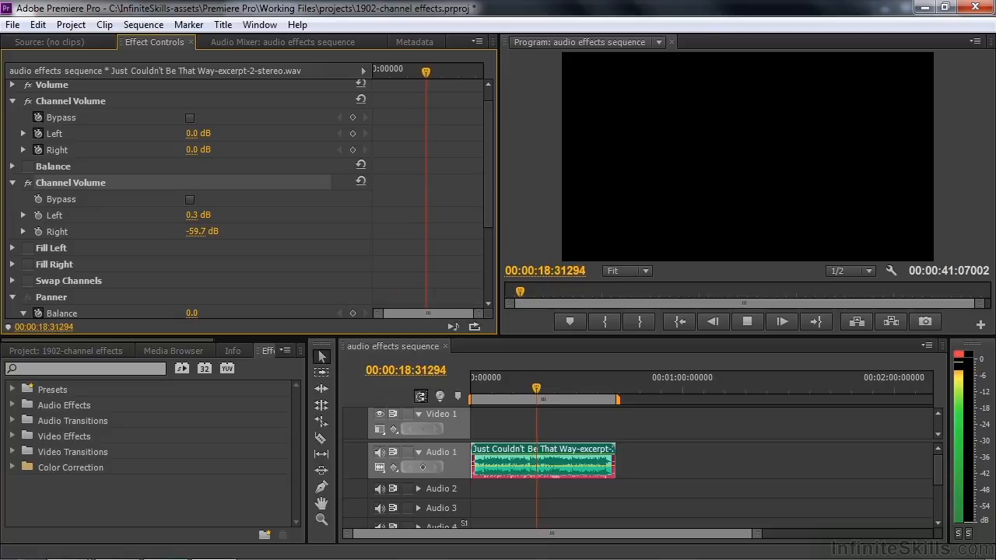
left_click_drag(200, 231, 210, 239)
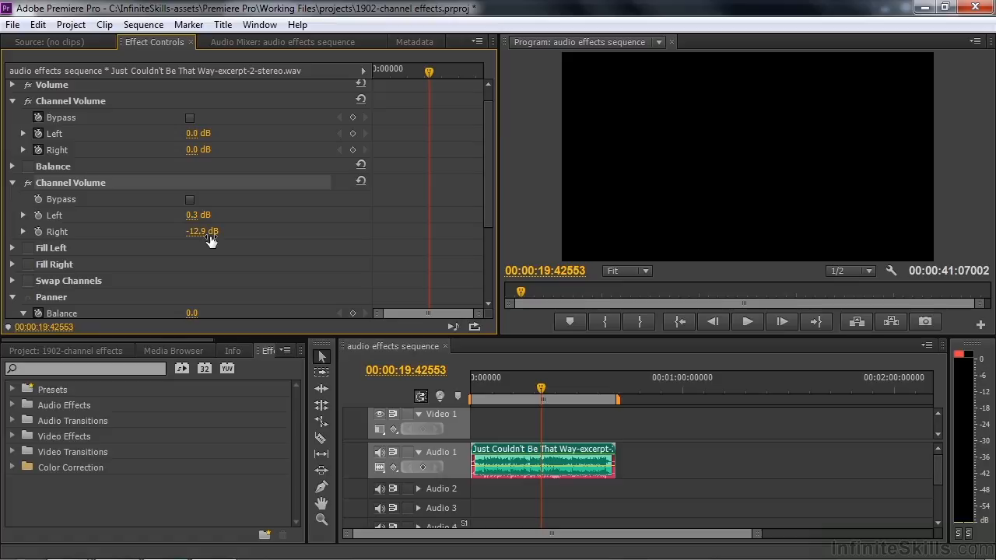
left_click(12, 182)
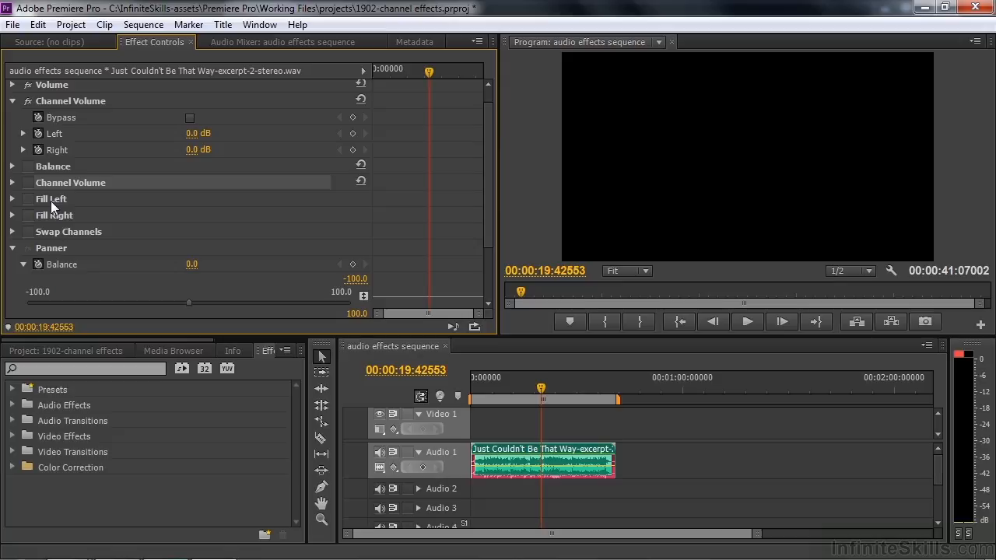
Move the playhead back to about 7 seconds and listen to the clip with the added channel effects disabled.
left_click_drag(541, 391, 495, 389)
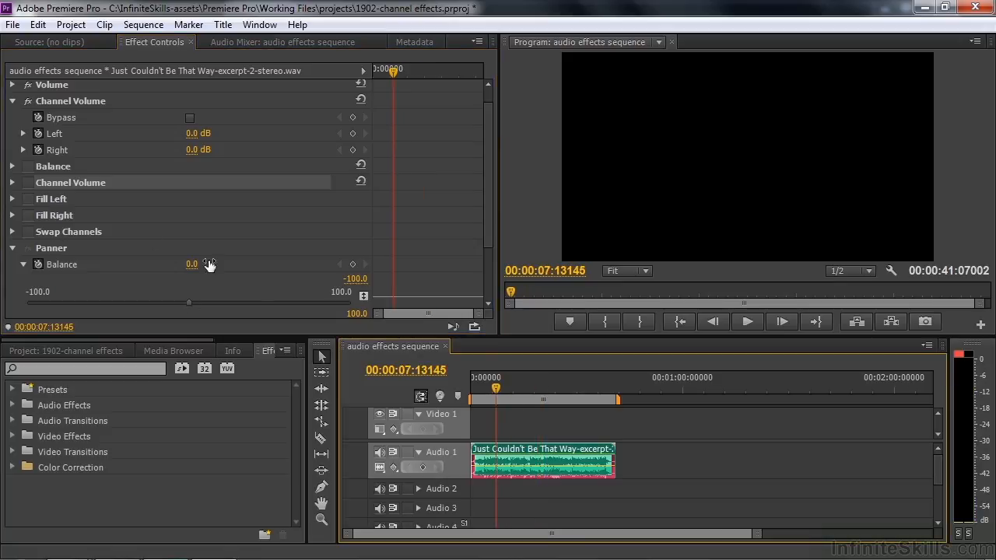
key("space")
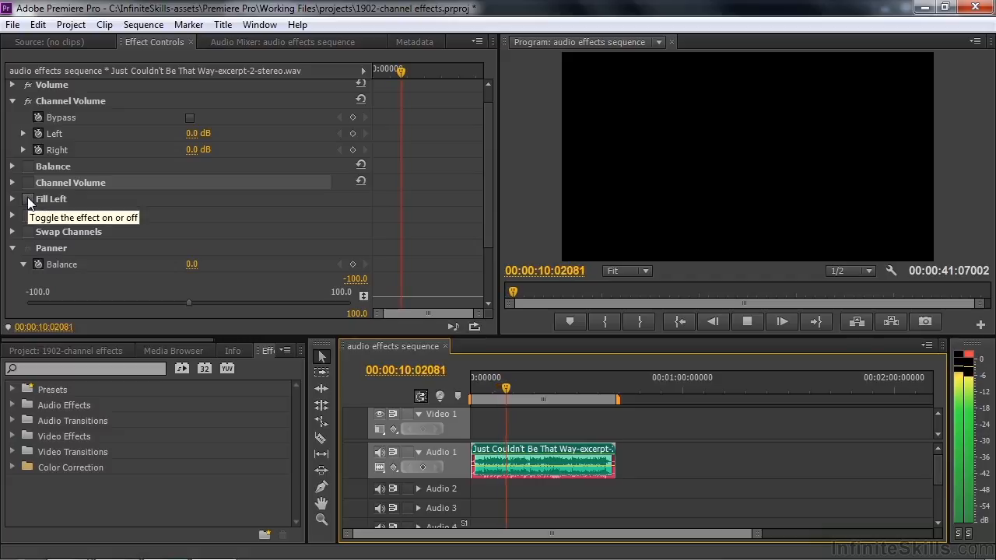
key("space")
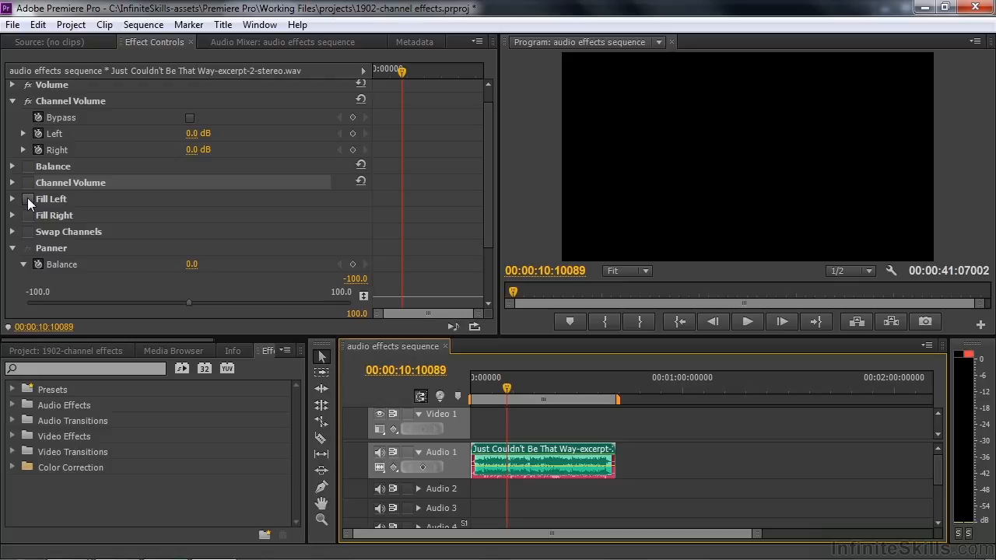
Audition the clip with the Fill Left effect enabled, and disable the effect again.
key("space")
left_click(28, 198)
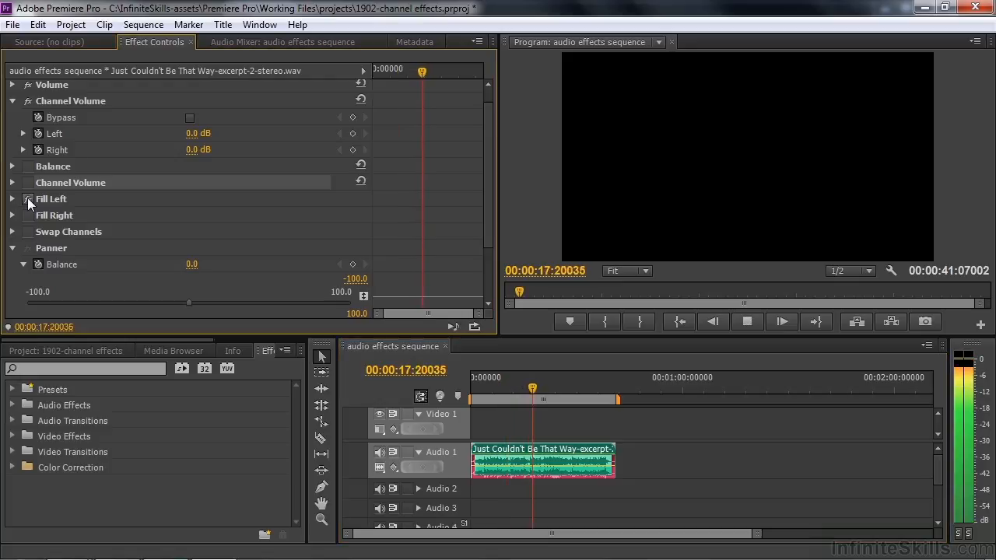
key("space")
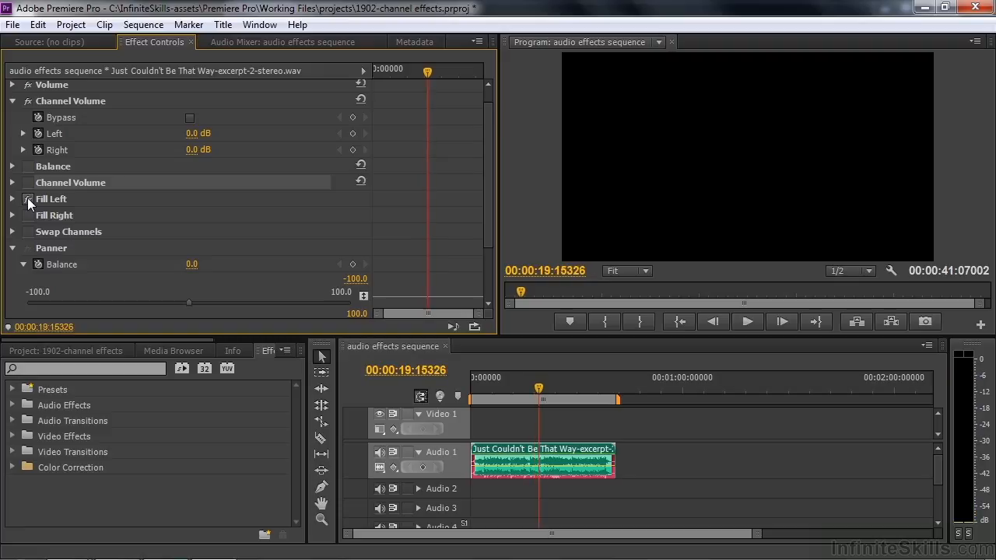
key("space")
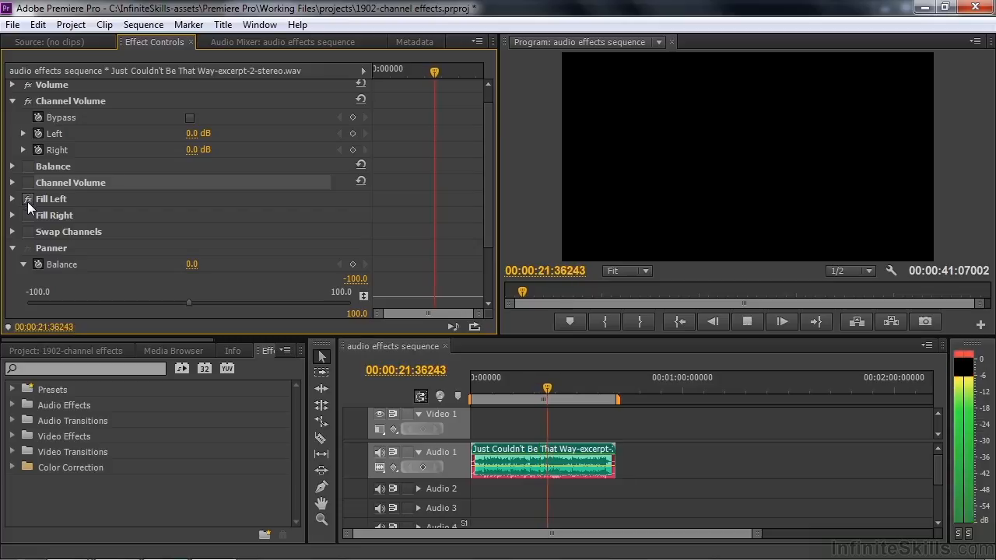
key("space")
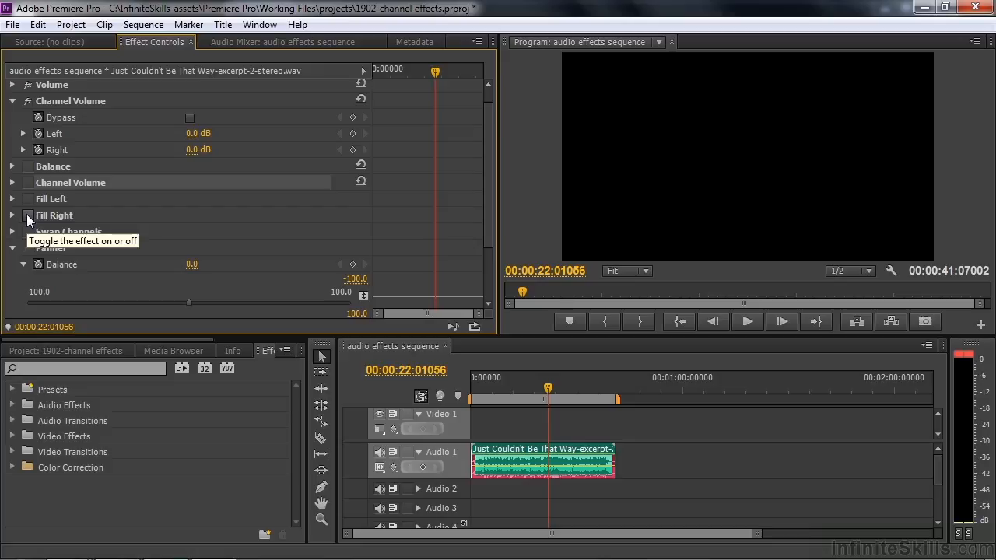
Audition the clip with the Fill Right effect enabled, disable the effect and return the playhead to about 8 seconds.
left_click(27, 216)
key("space")
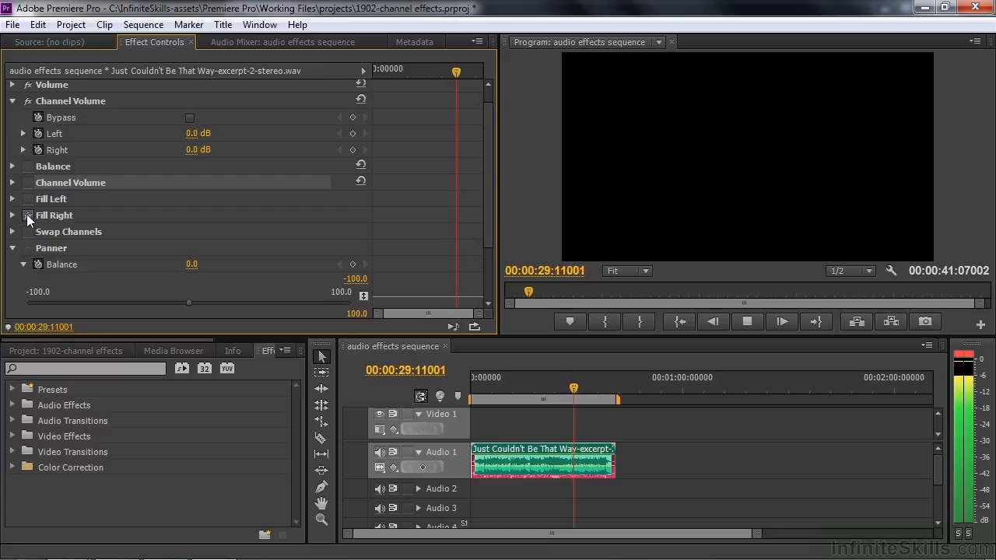
key("space")
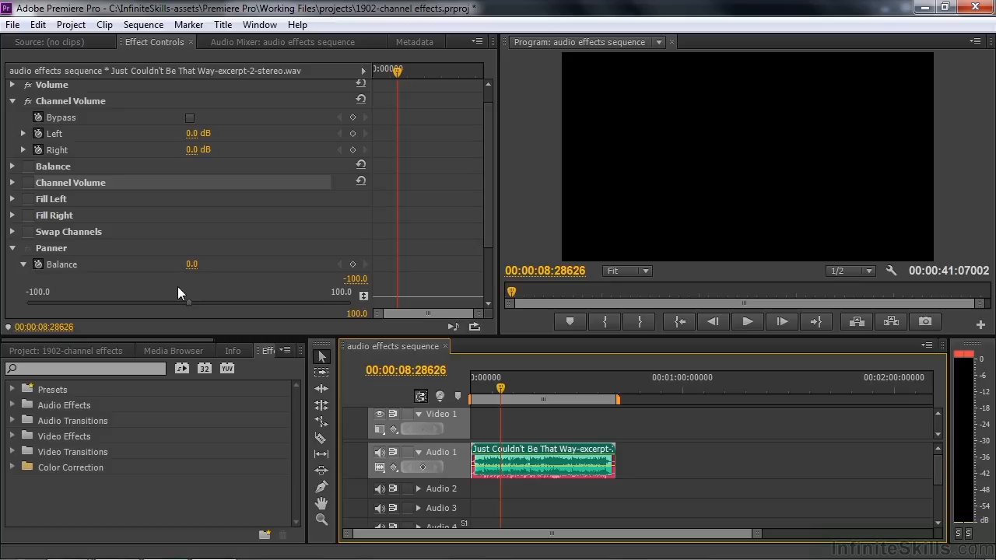
Switch the Swap Channels effect on and off during playback to compare the channels, and stop playback.
key("space")
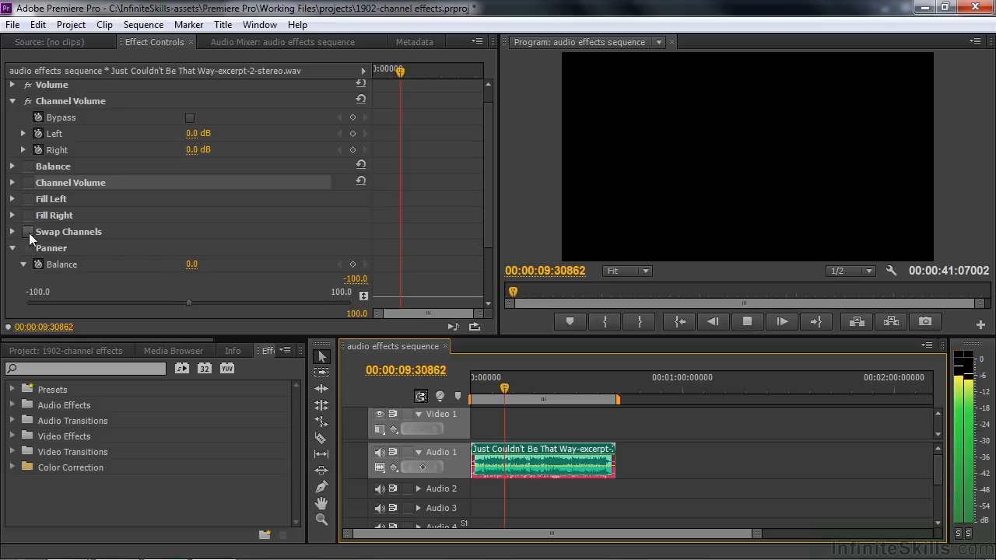
left_click(28, 232)
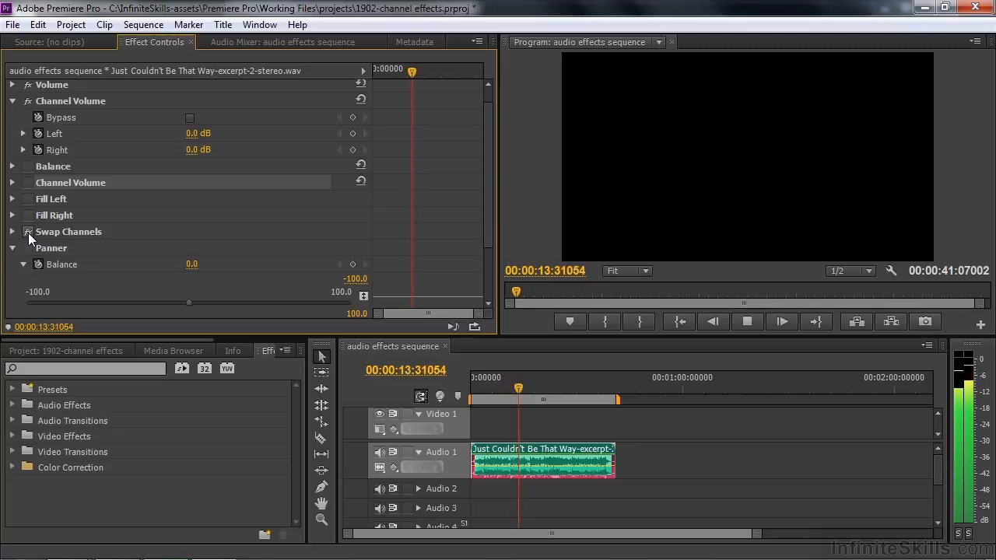
left_click(28, 232)
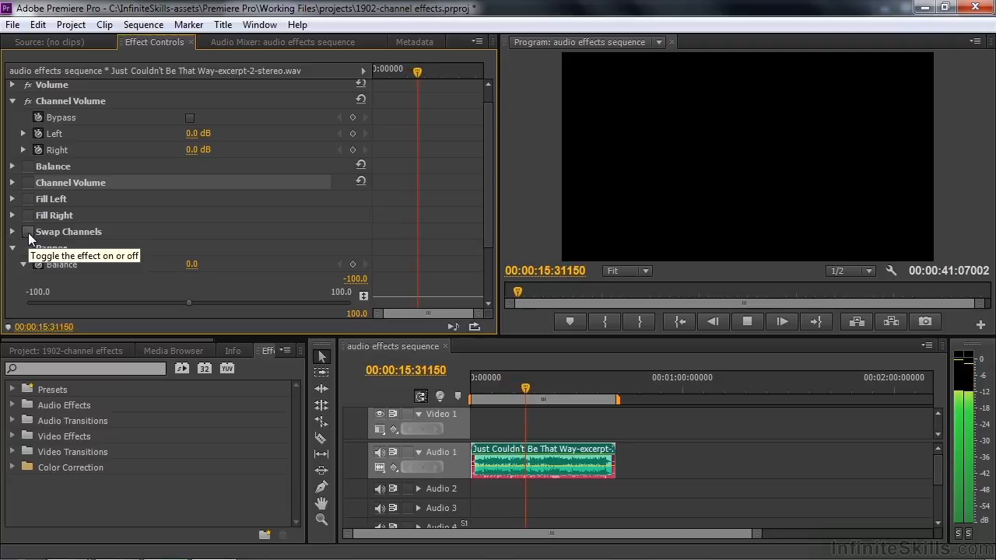
key("space")
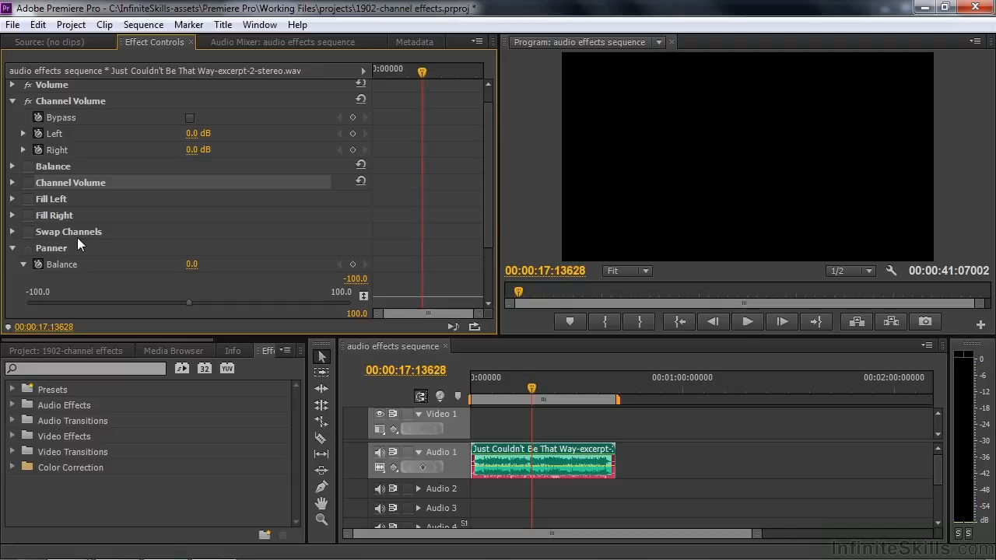